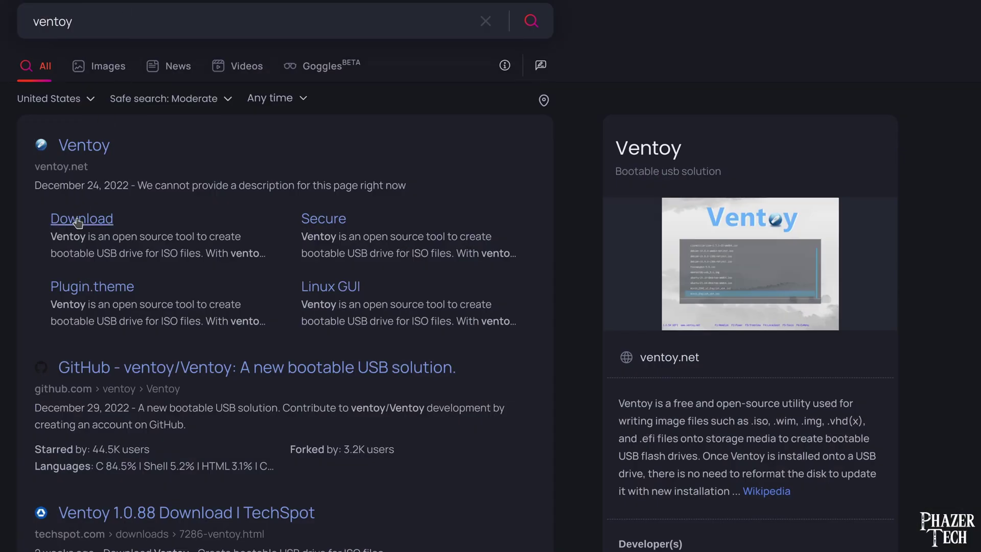
Step: Follow ventoy.net's Download link to the GitHub Ventoy 1.0.88 release and scroll to its Assets
click(77, 221)
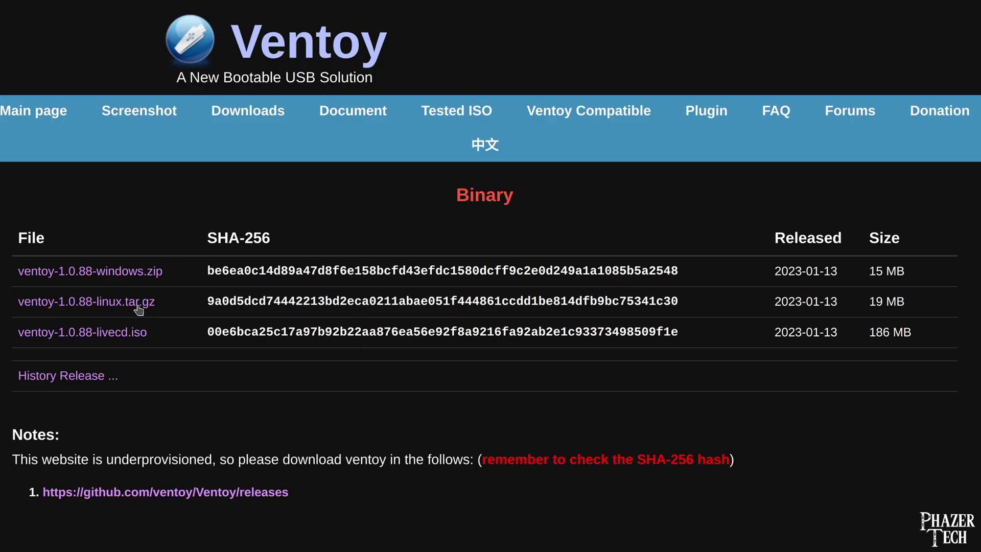
click(138, 308)
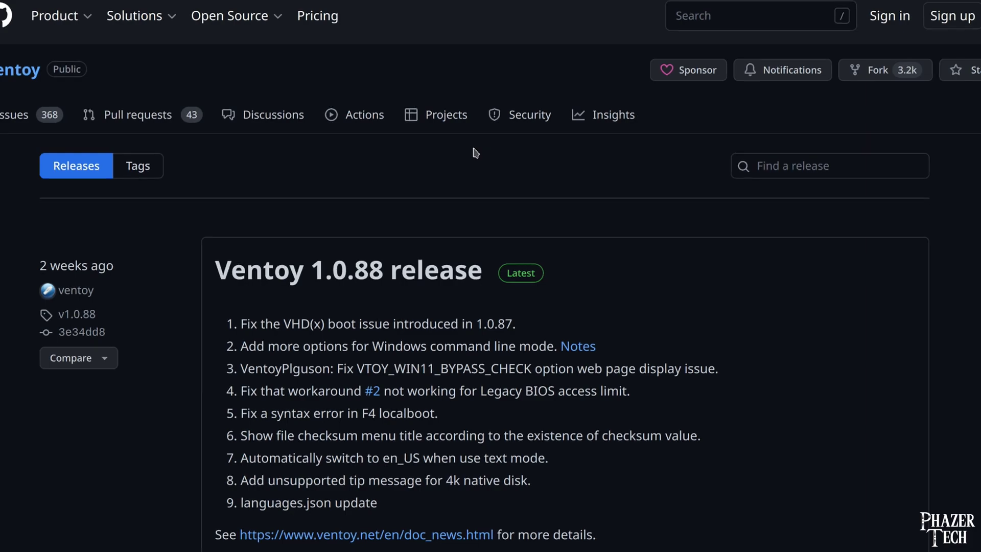
scroll(475, 152, down, 10)
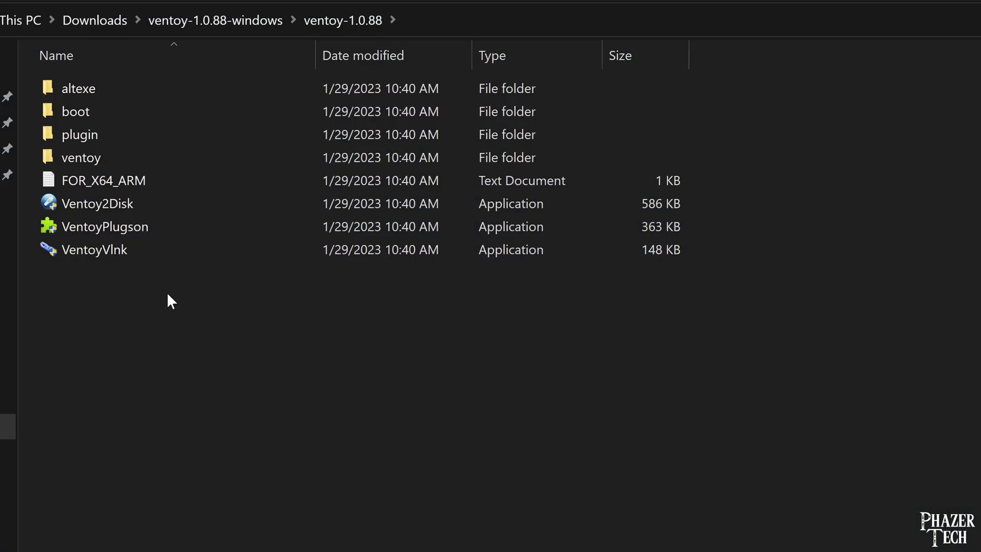
Step: Launch Ventoy2Disk from the extracted ventoy-1.0.88 folder and open its Option menu
double_click(151, 204)
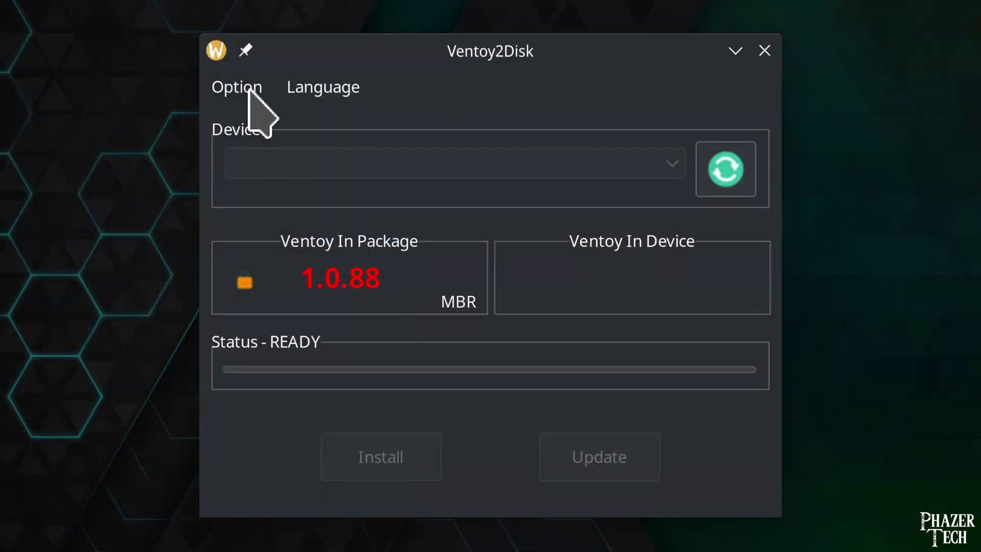
click(241, 93)
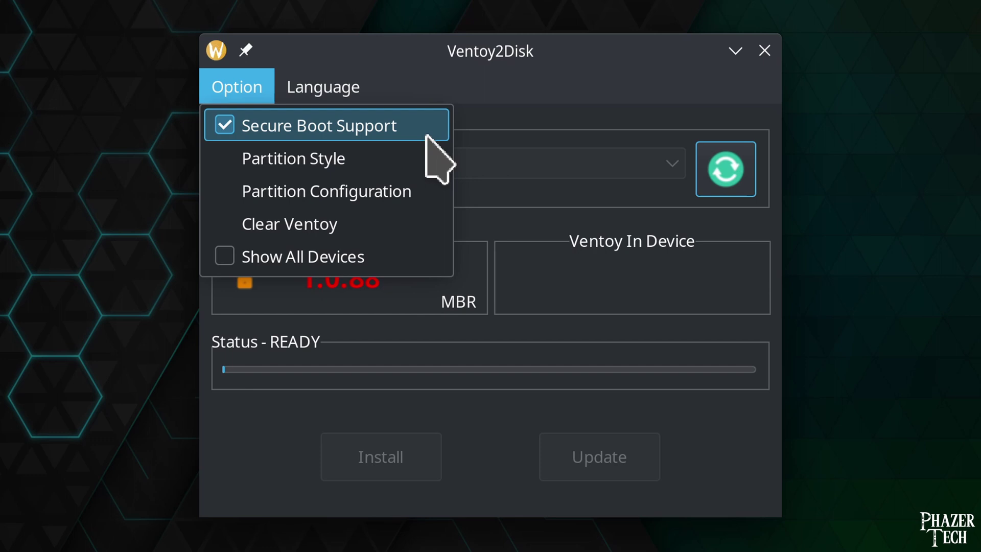
mouse_move(417, 151)
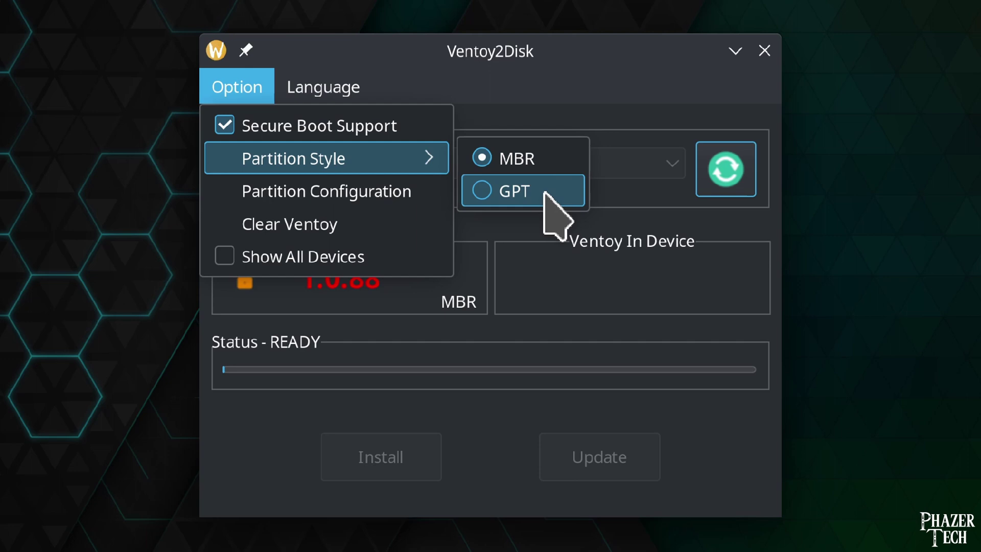
click(384, 197)
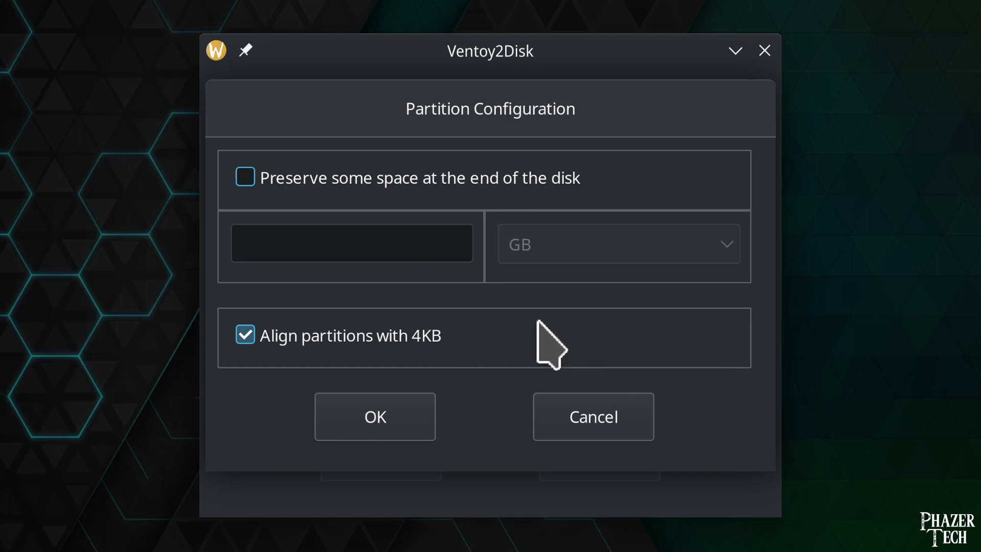
click(394, 404)
click(232, 80)
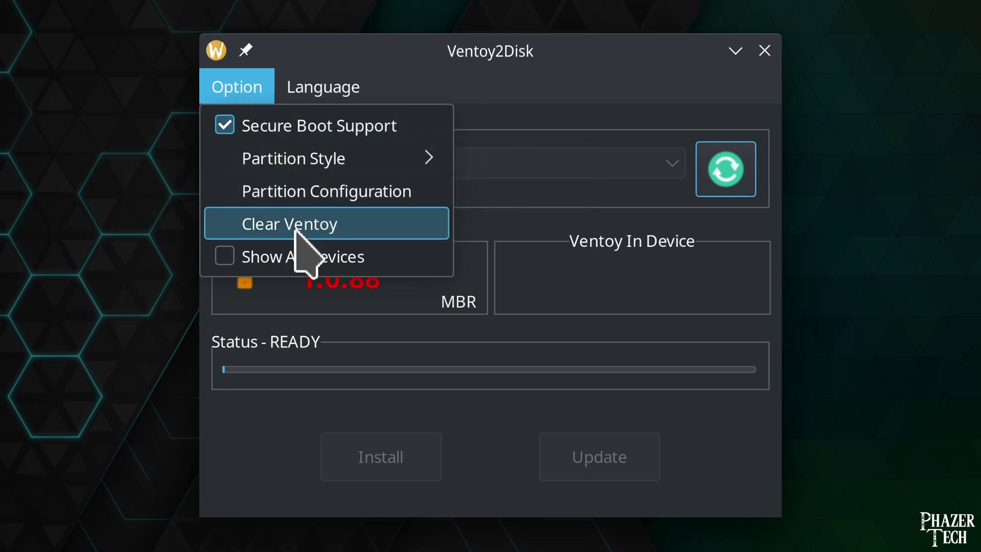
click(406, 255)
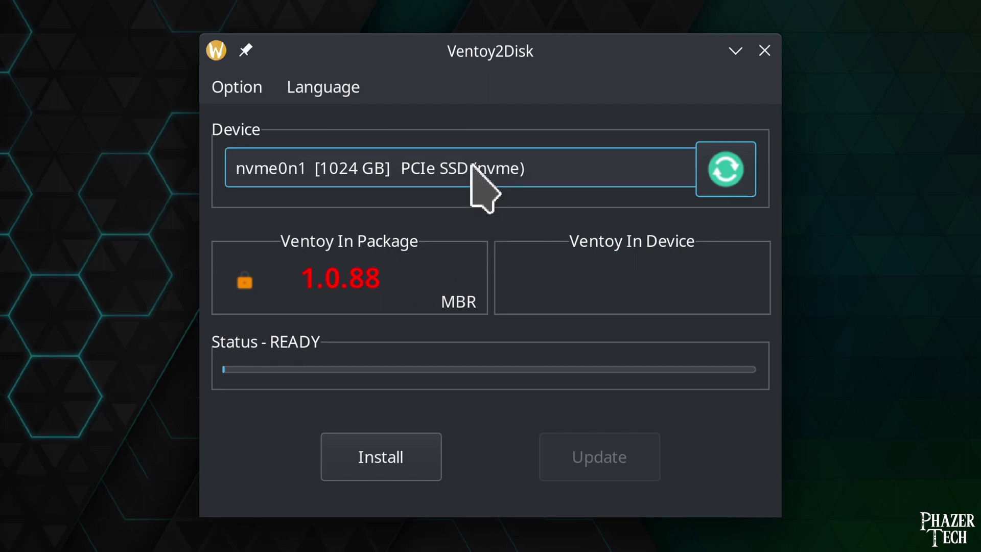
click(230, 88)
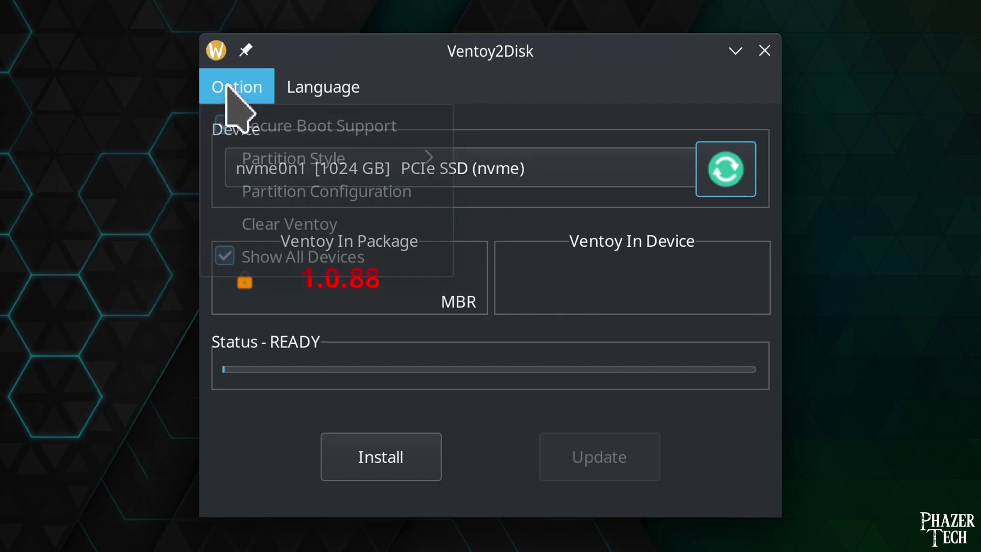
click(283, 254)
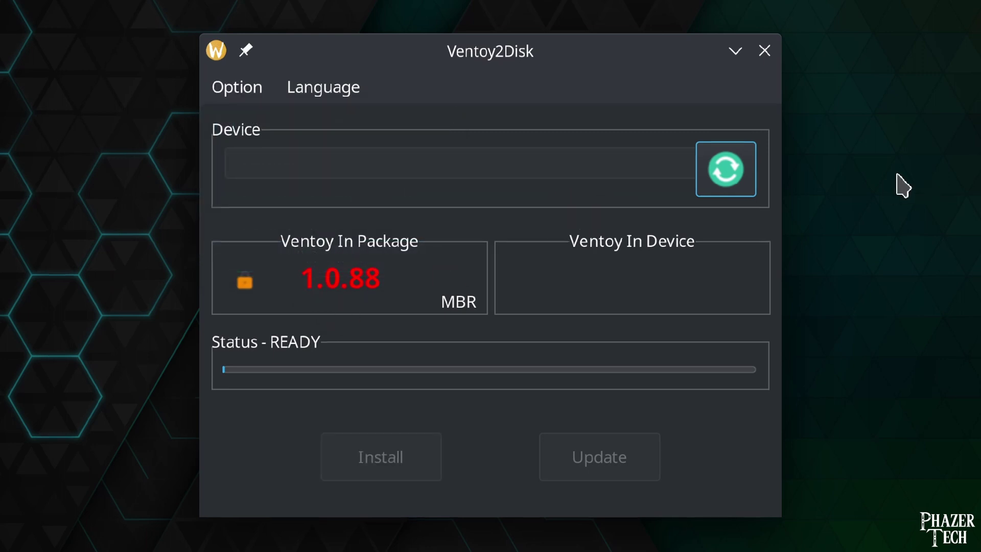
Step: Rescan drives and install Ventoy 1.0.88 onto the 64 GB USB drive sdd, accepting both format warnings
click(722, 184)
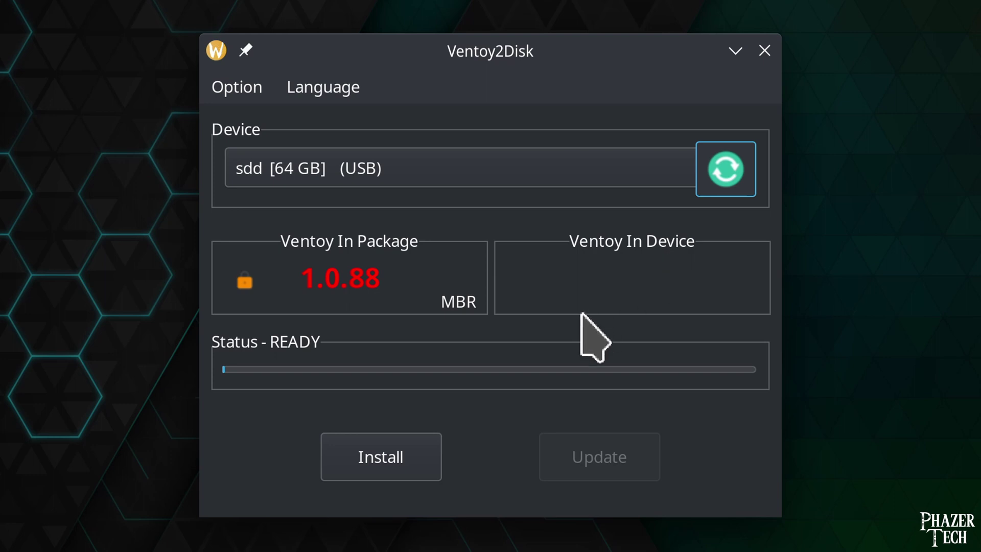
click(407, 456)
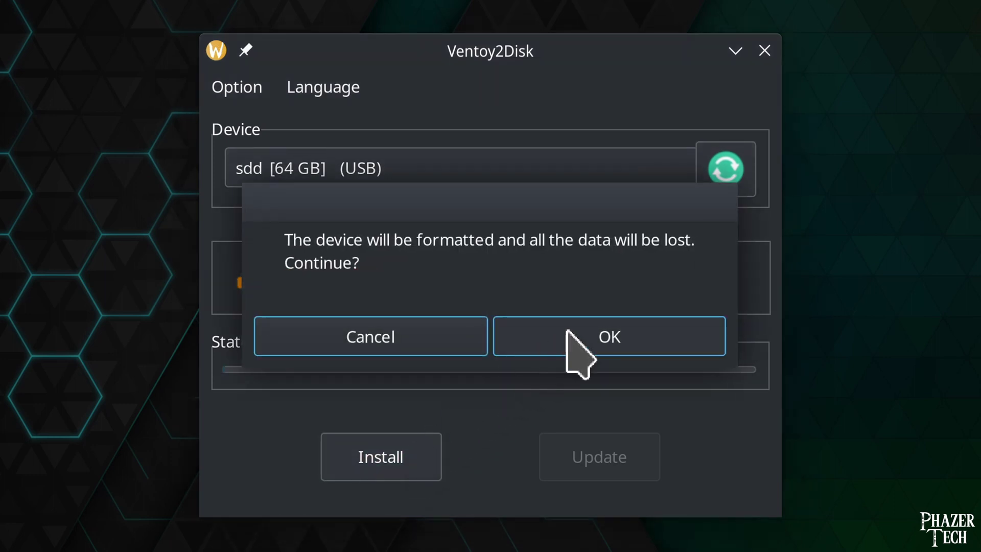
click(581, 330)
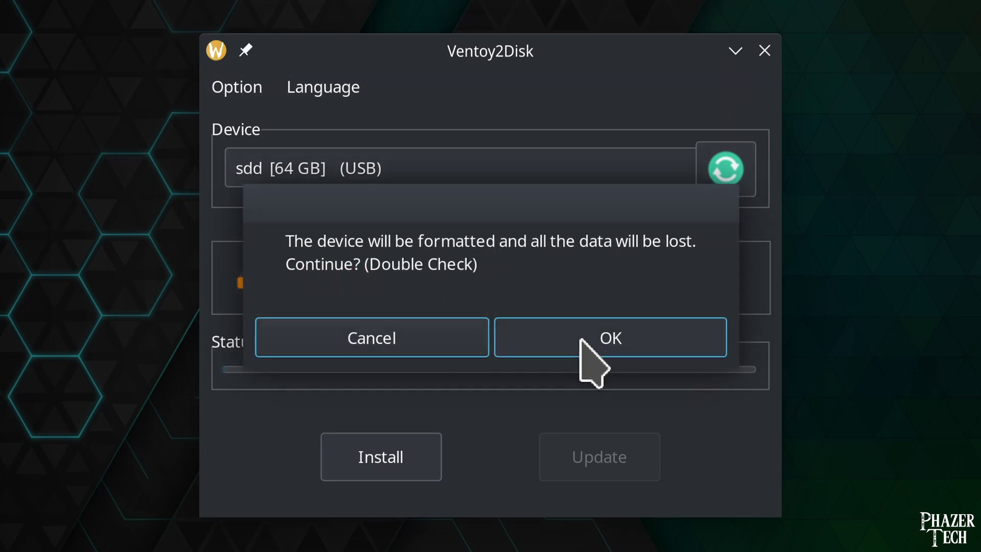
click(581, 339)
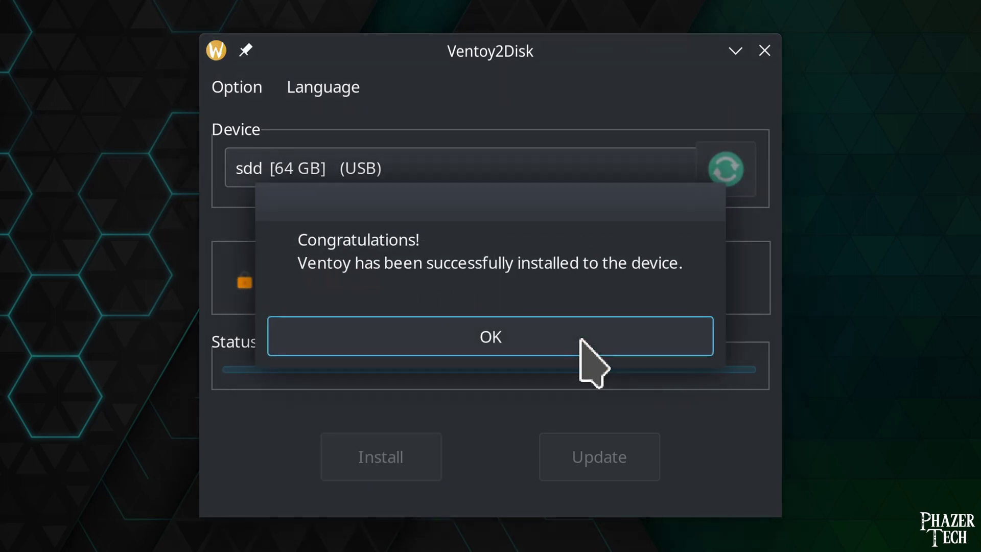
click(580, 339)
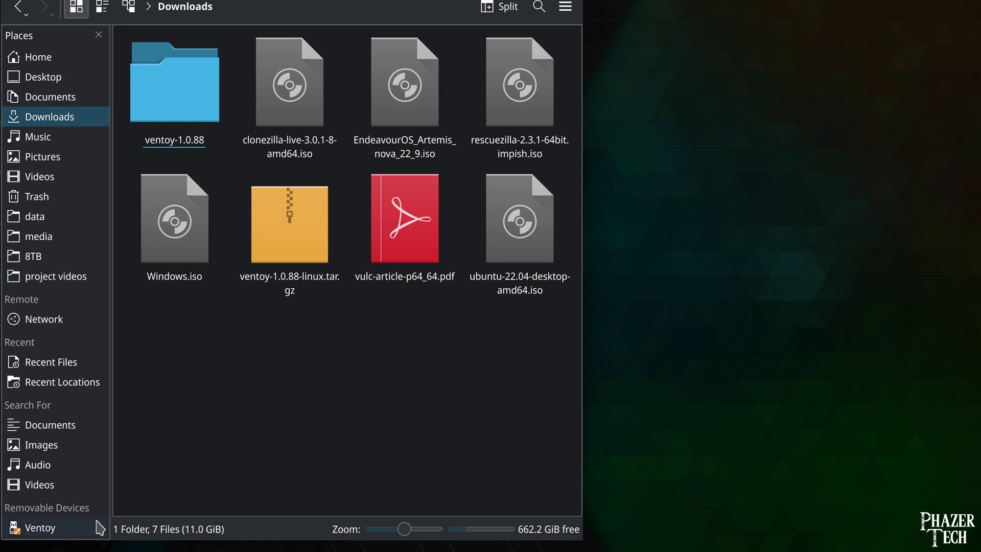
Step: Move the Rescuezilla, EndeavourOS, Clonezilla, Windows.iso and ubuntu-22.04 ISOs from Downloads onto the Ventoy drive
click(78, 530)
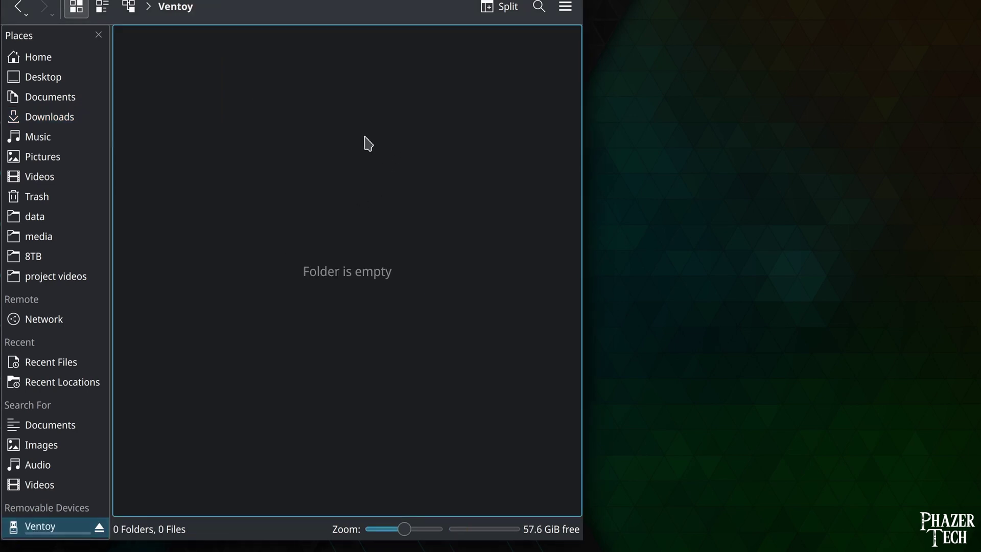
key(ctrl+n)
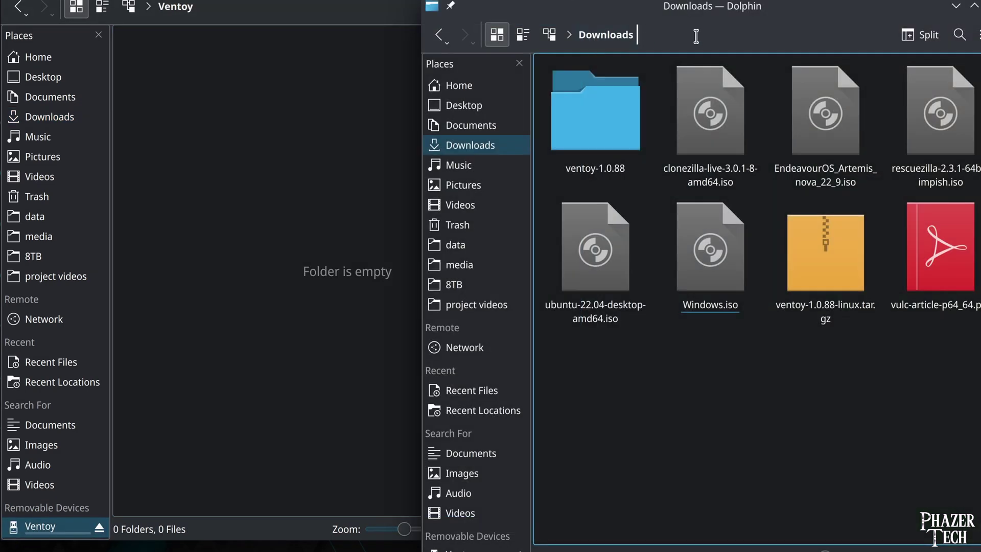
ctrl+click(918, 149)
ctrl+click(800, 149)
ctrl+click(735, 149)
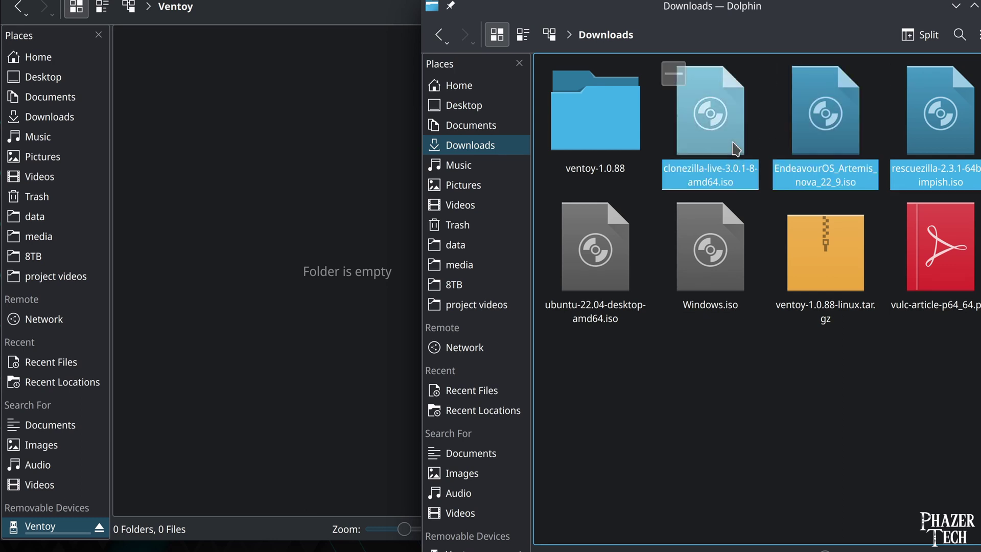
ctrl+click(717, 231)
ctrl+click(599, 256)
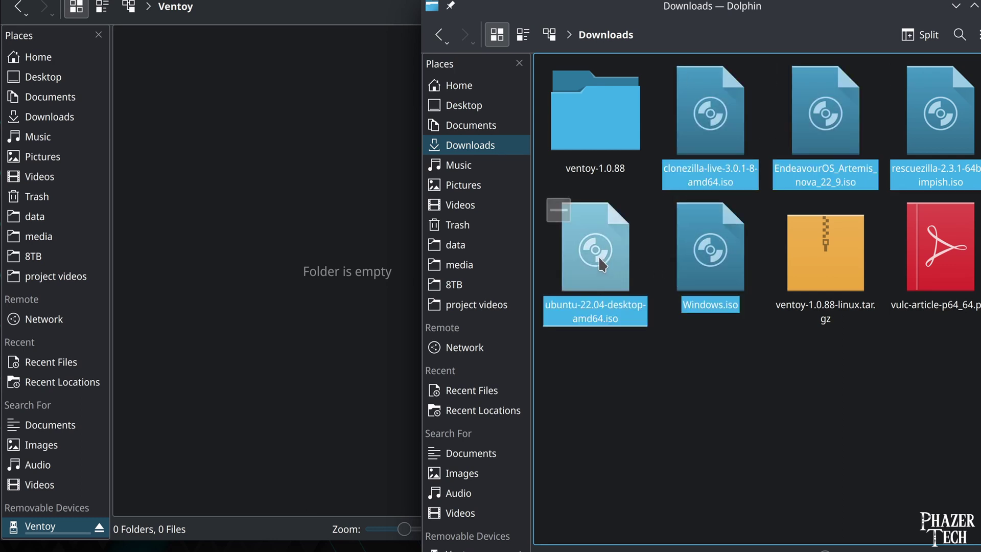
drag(598, 256, 210, 145)
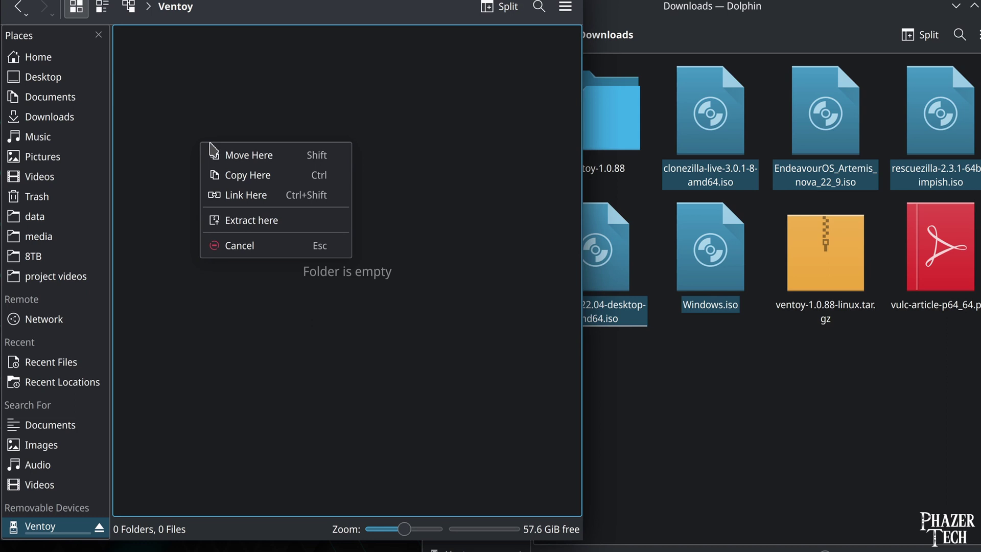
click(264, 153)
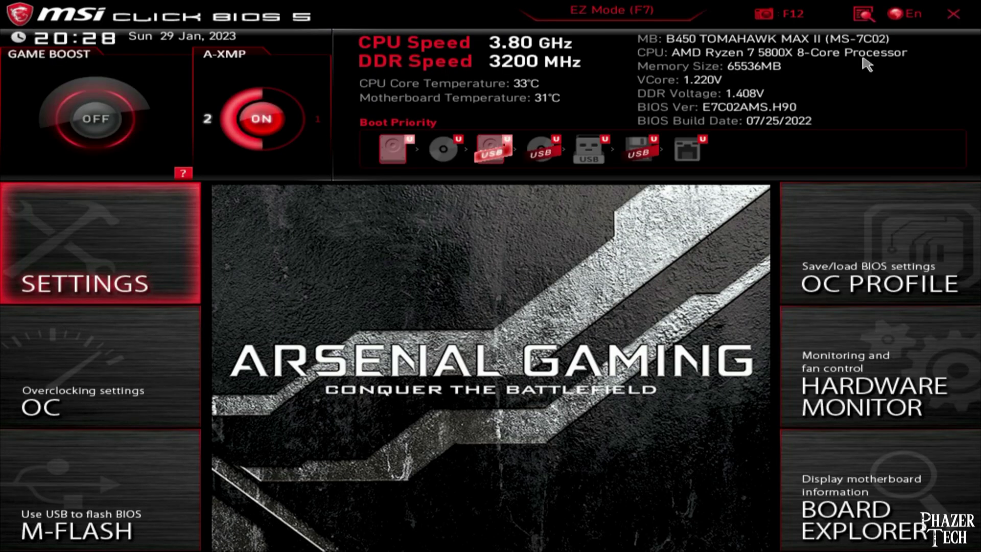
Step: In Settings > Boot, set Boot Option #1 to UEFI USB Hard Disk
key(Return)
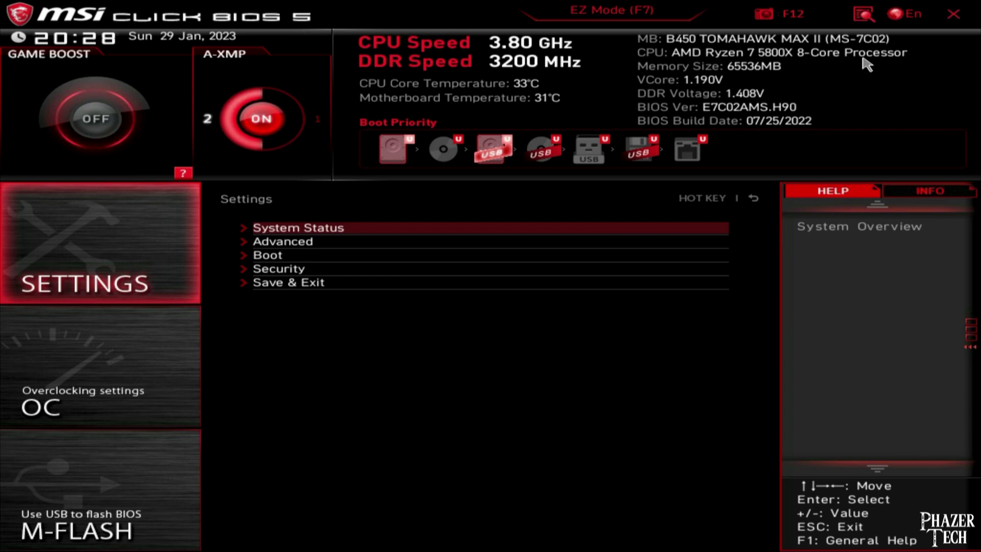
key(Down)
key(Down)
key(Return)
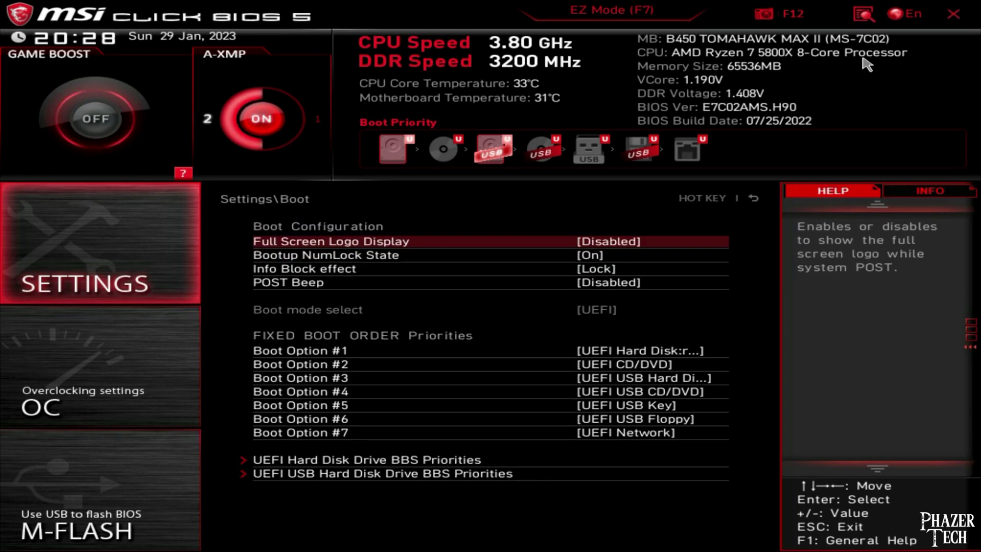
key(Down)
key(Down)
key(Down)
key(Down)
key(Down)
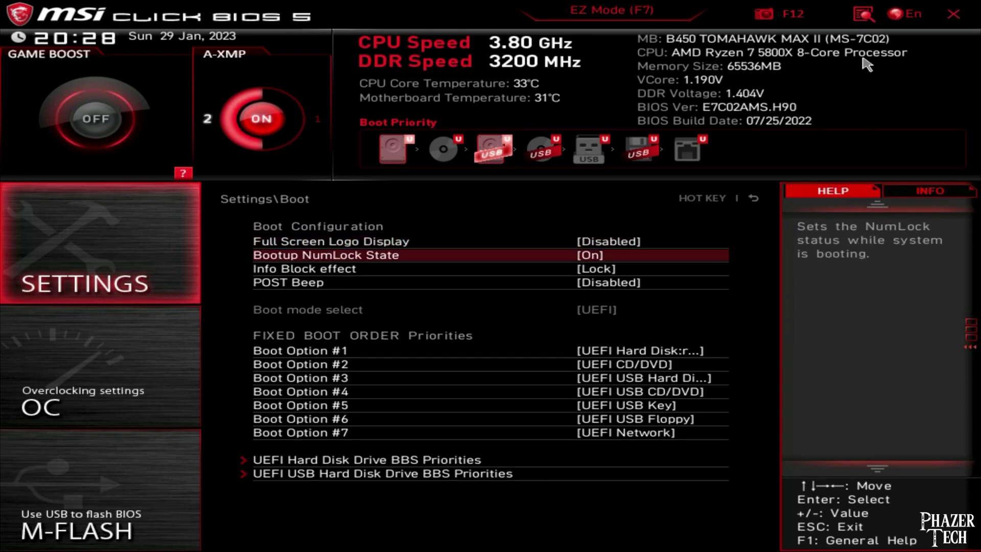
key(Up)
key(Return)
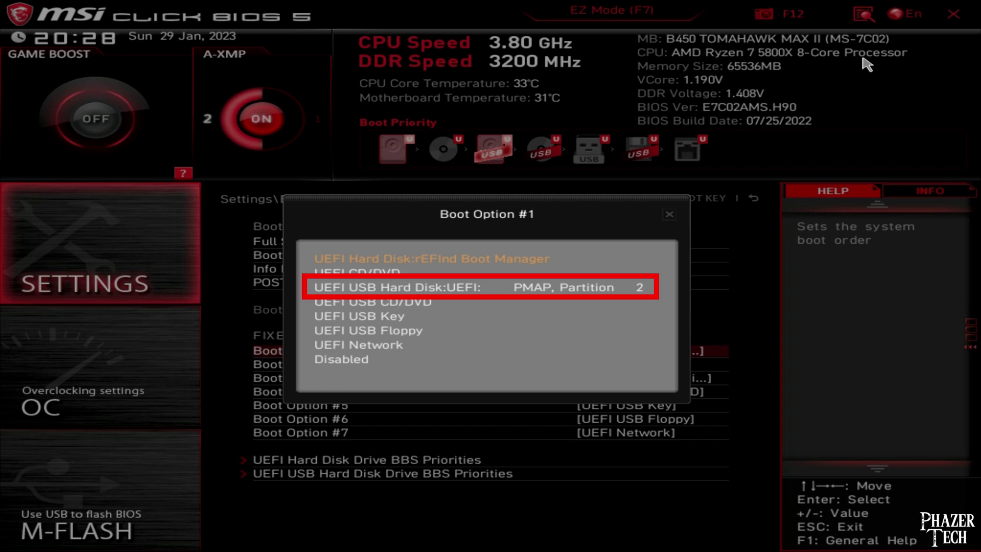
Step: Go to the Save & Exit page showing the UEFI: PMAP, Partition 2 boot override
key(Escape)
key(Escape)
key(Down)
key(Down)
key(Return)
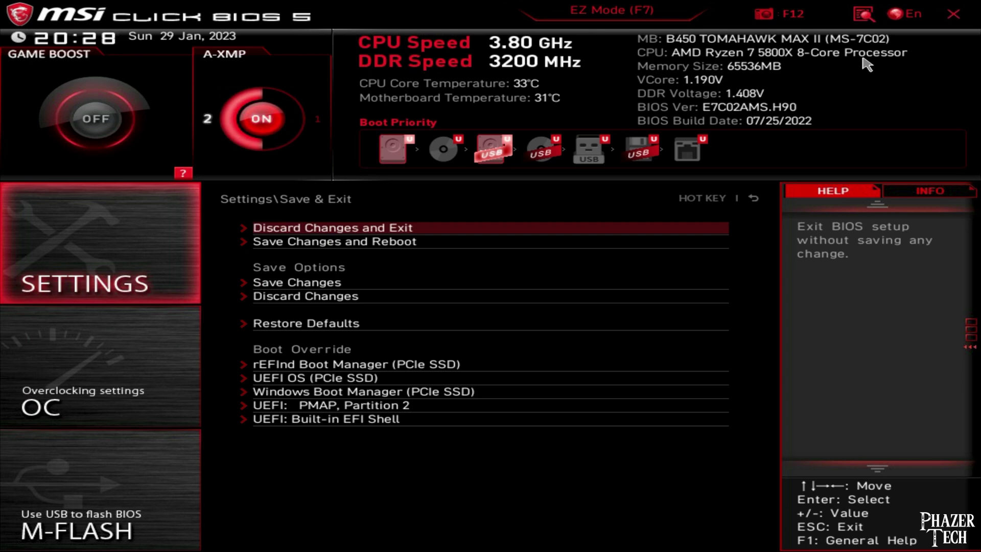
key(Down)
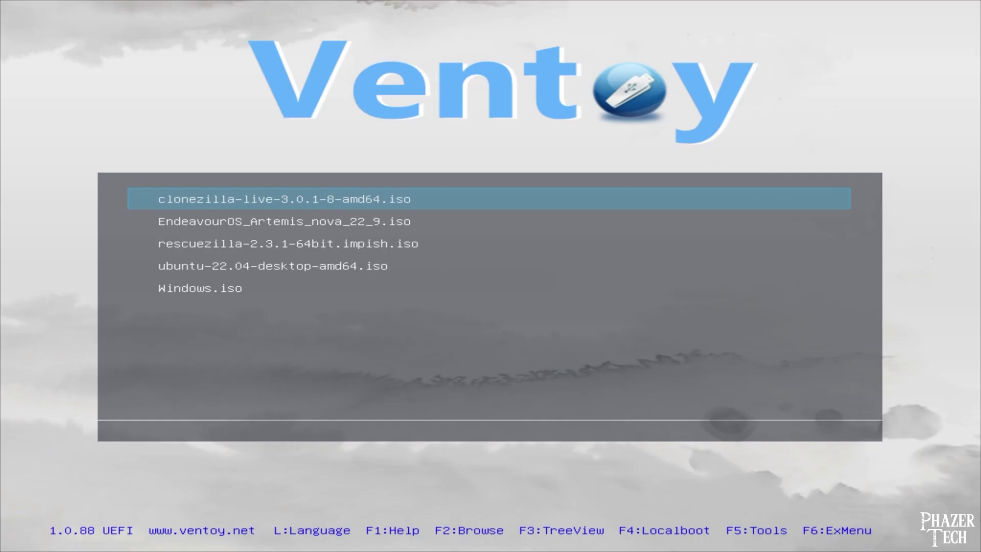
Step: Choose ubuntu-22.04-desktop-amd64.iso in the Ventoy menu to bring up its boot-mode options
key(Down)
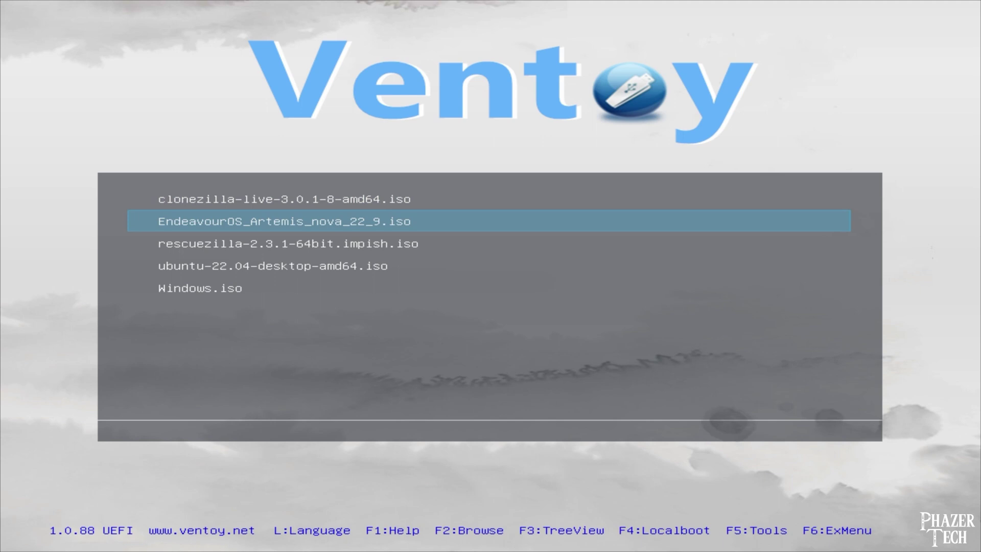
key(Down)
key(Down)
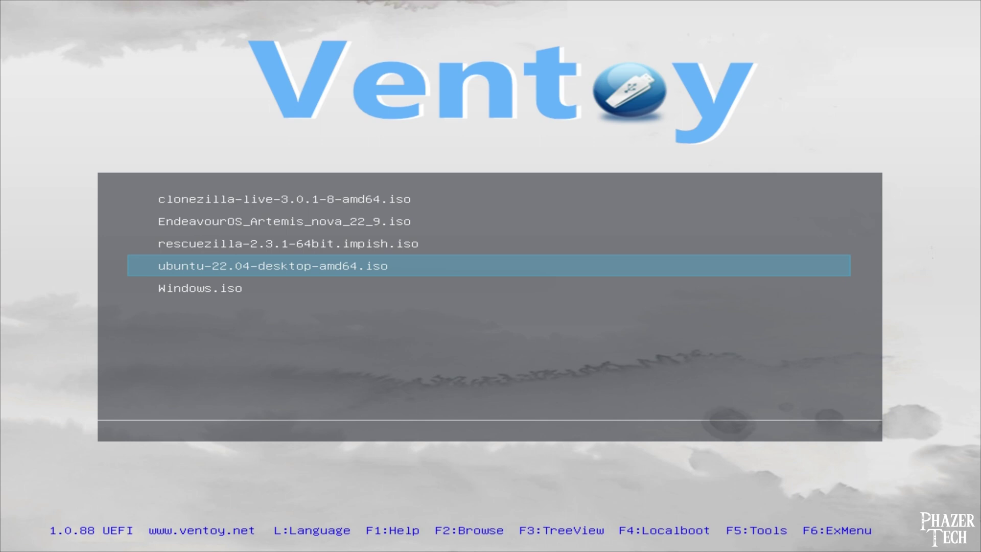
key(Return)
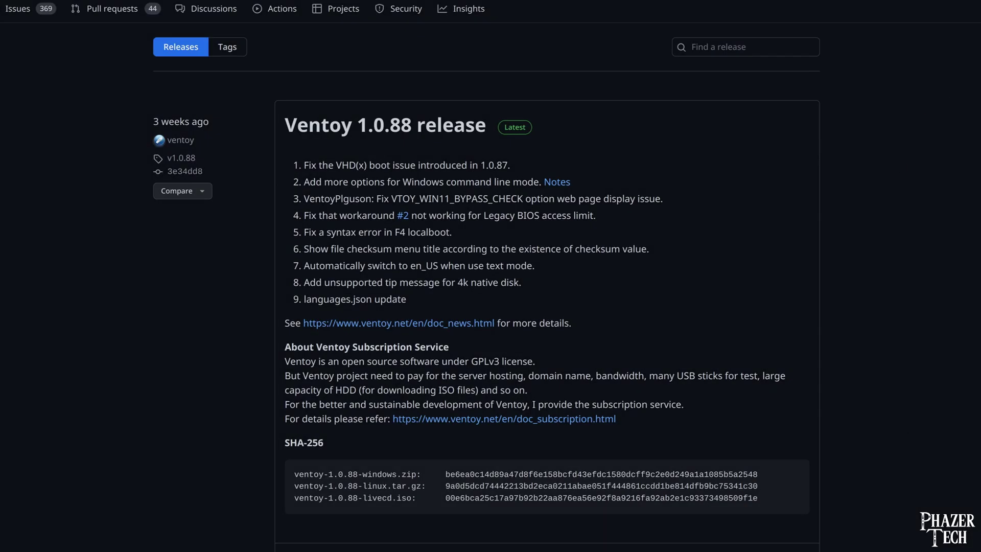
Step: Scroll through the Ventoy GitHub release notes for versions 1.0.87 and 1.0.86
scroll(485, 276, down, 10)
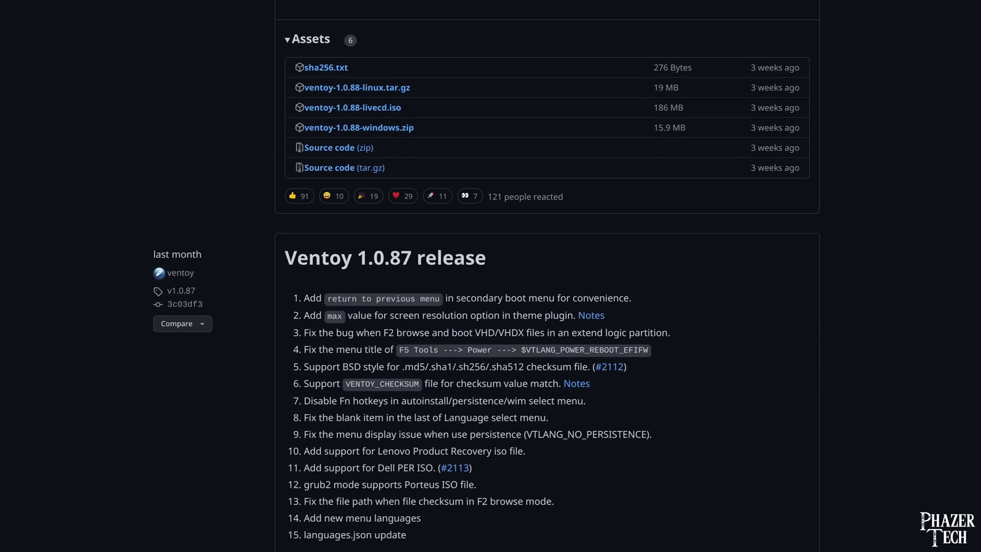
scroll(486, 276, down, 12)
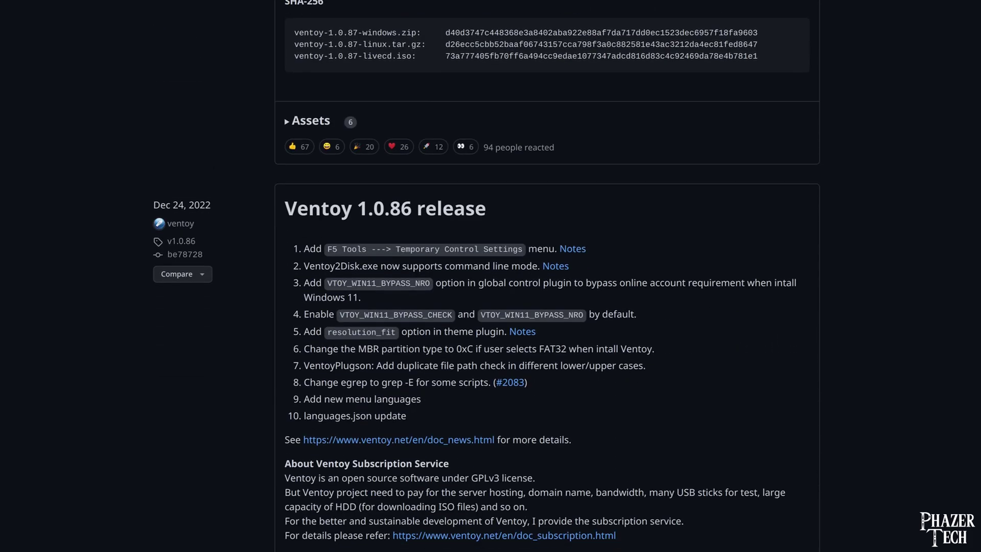
scroll(485, 275, down, 10)
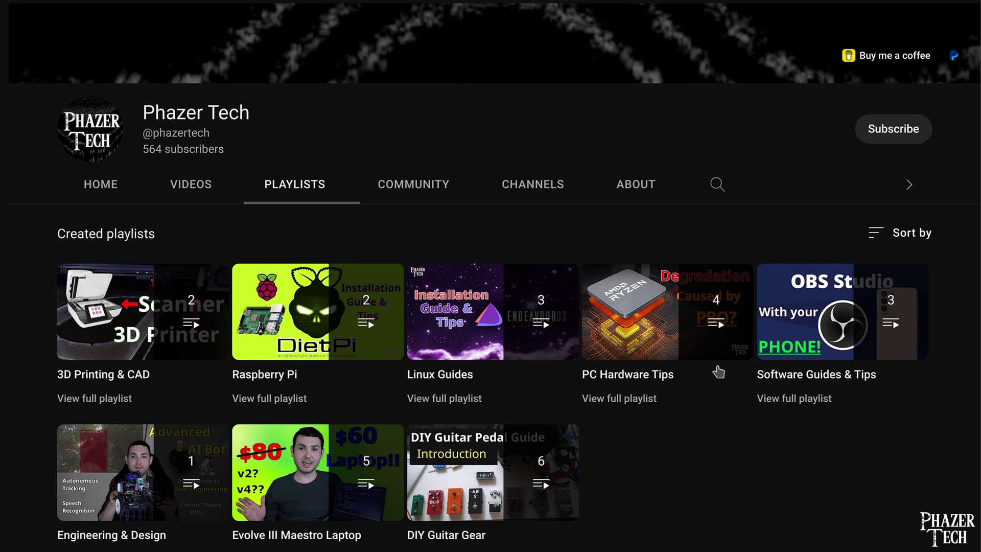
Step: Subscribe to the YouTube channel and switch its notification bell to All
click(909, 130)
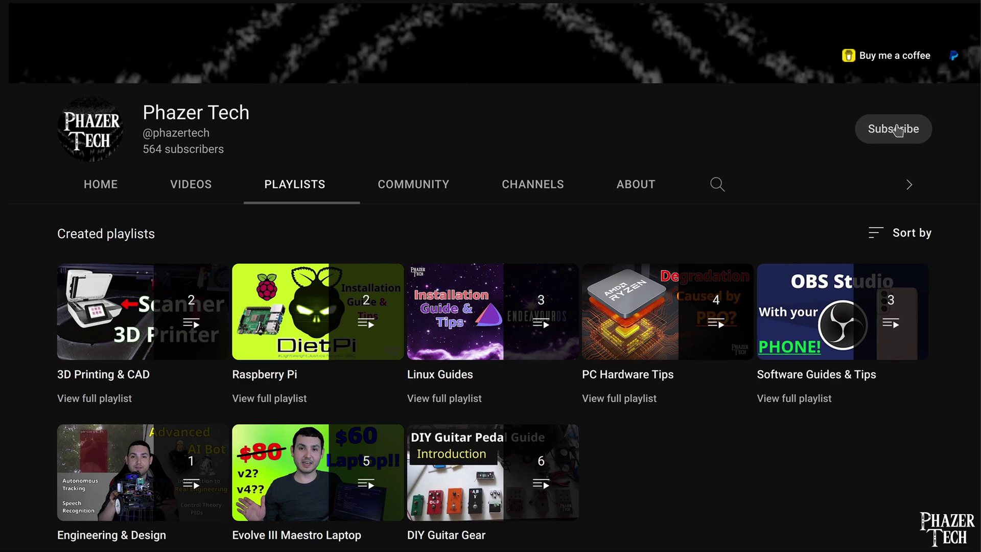
click(915, 131)
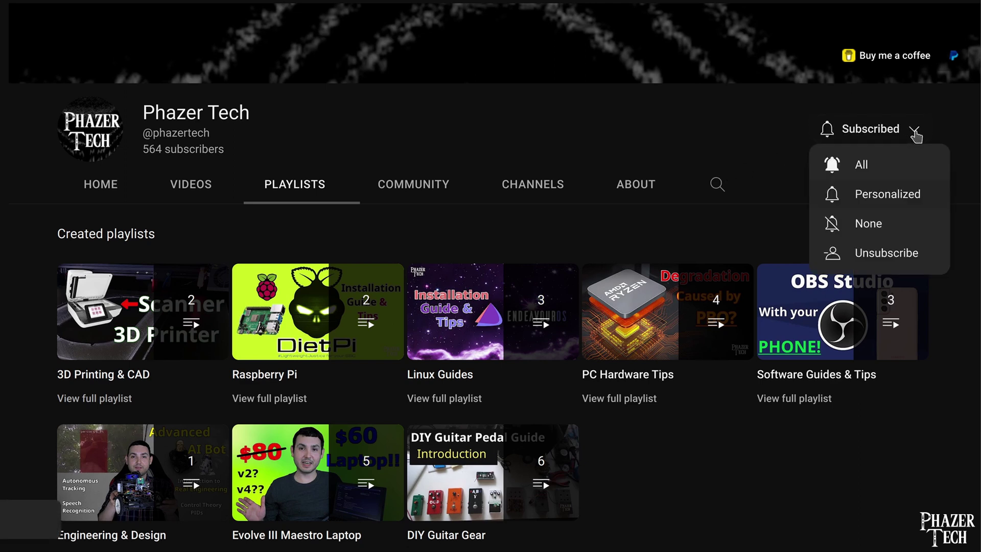
click(863, 164)
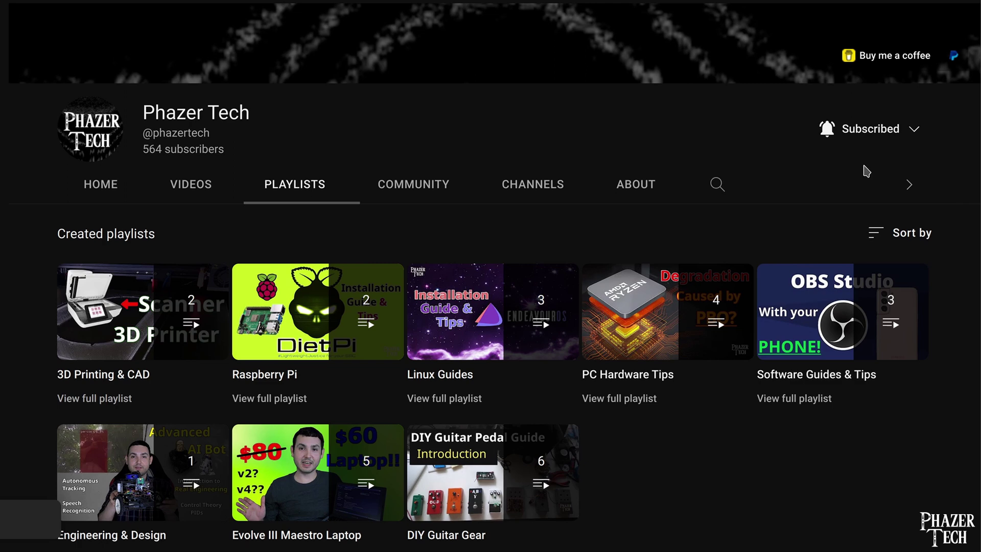